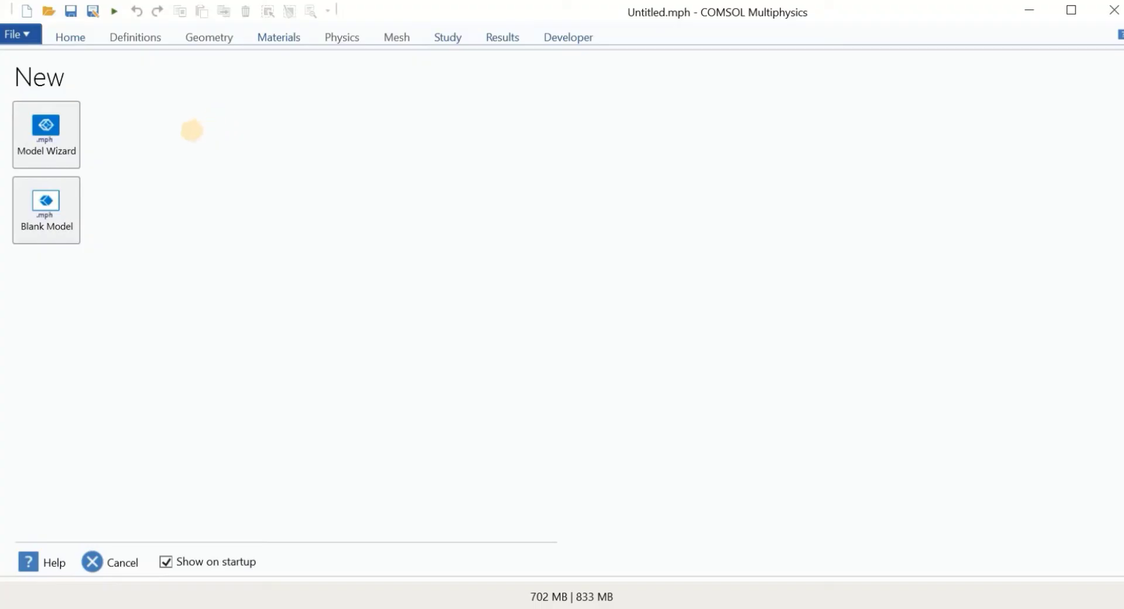
Launch the Model Wizard to begin building a new model
{"action": "left_click", "coordinate": [46, 137]}
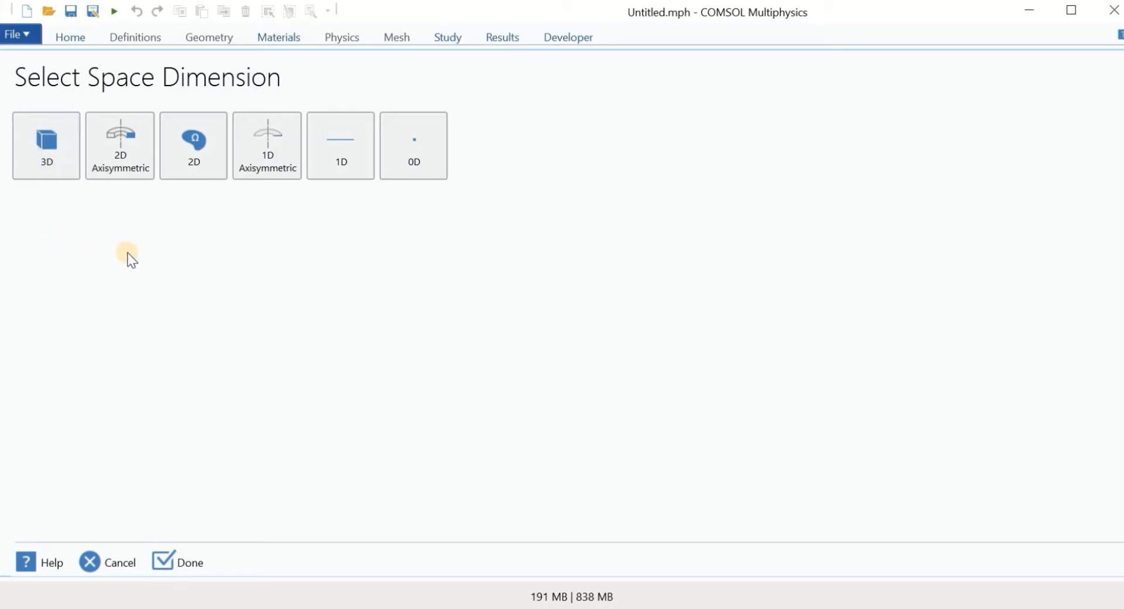
Choose 2D as the space dimension, then select and expand the AC/DC physics category
{"action": "left_click", "coordinate": [195, 169]}
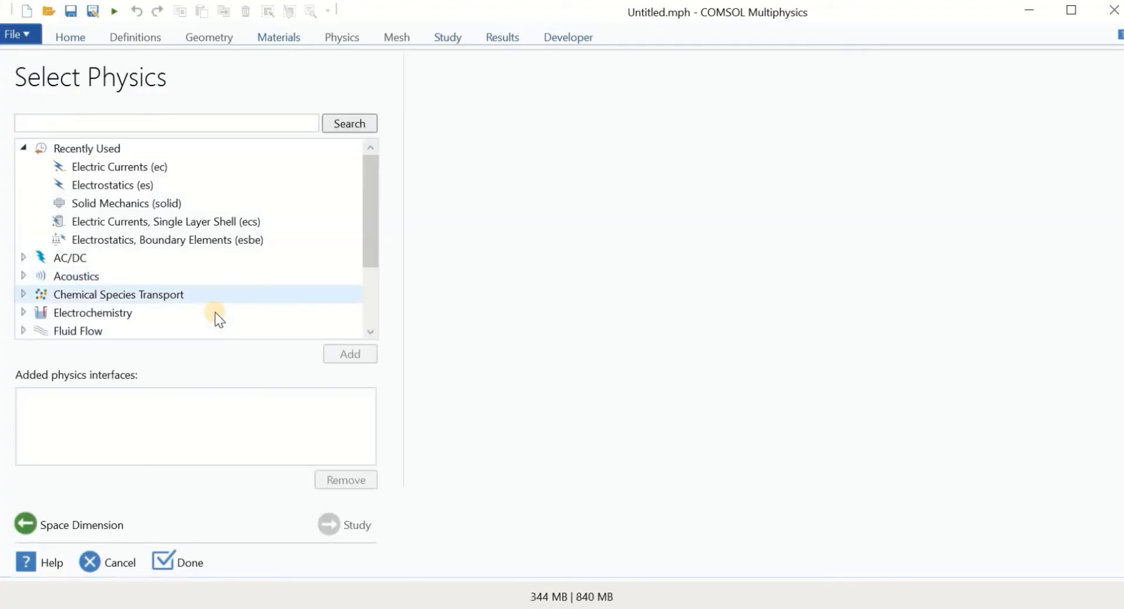
{"action": "left_click", "coordinate": [373, 224]}
{"action": "left_click_drag", "start_coordinate": [375, 225], "coordinate": [372, 300]}
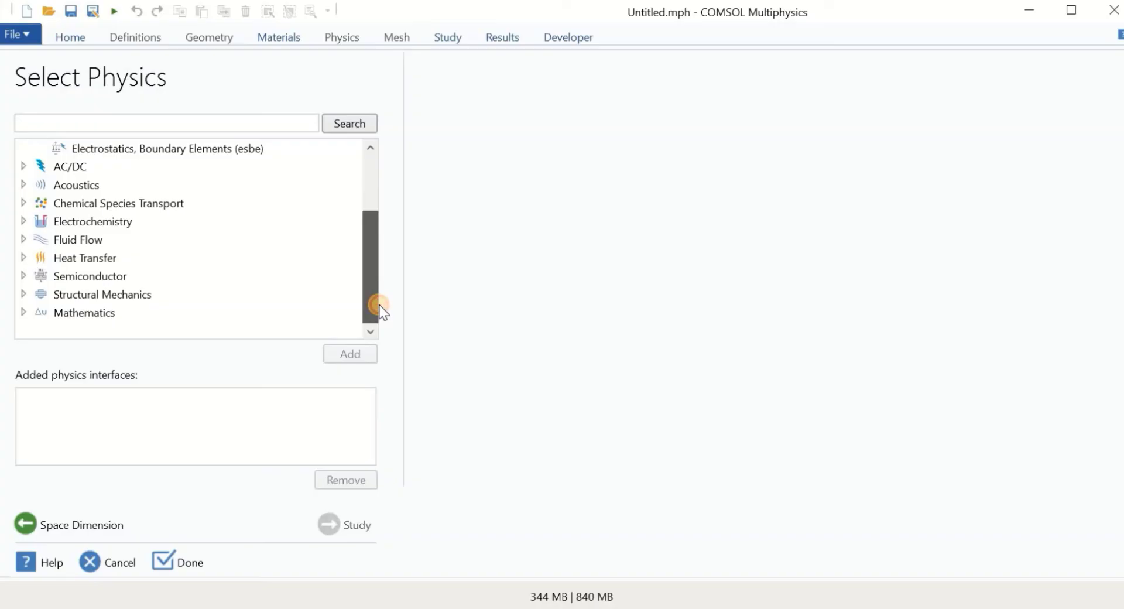
{"action": "left_click_drag", "start_coordinate": [388, 258], "coordinate": [377, 208]}
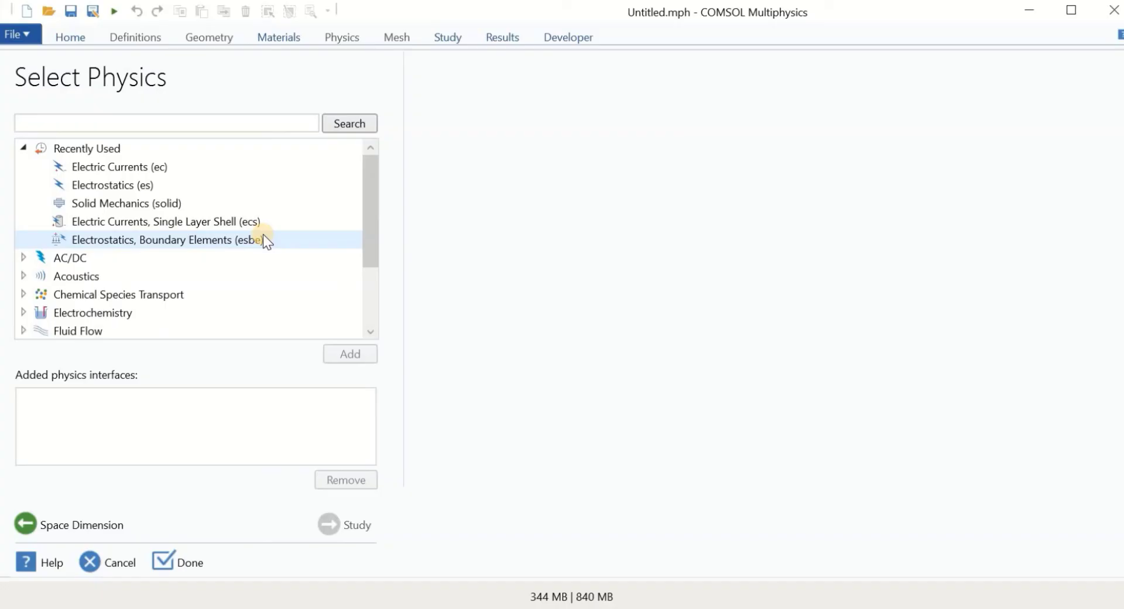
{"action": "left_click_drag", "start_coordinate": [366, 201], "coordinate": [354, 275]}
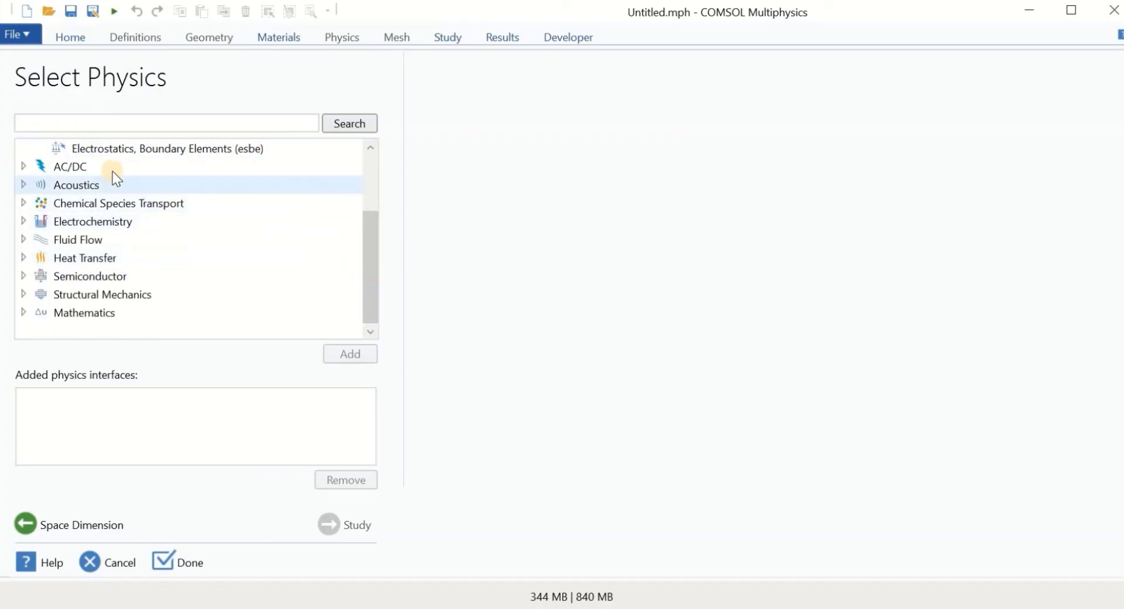
{"action": "left_click", "coordinate": [85, 168]}
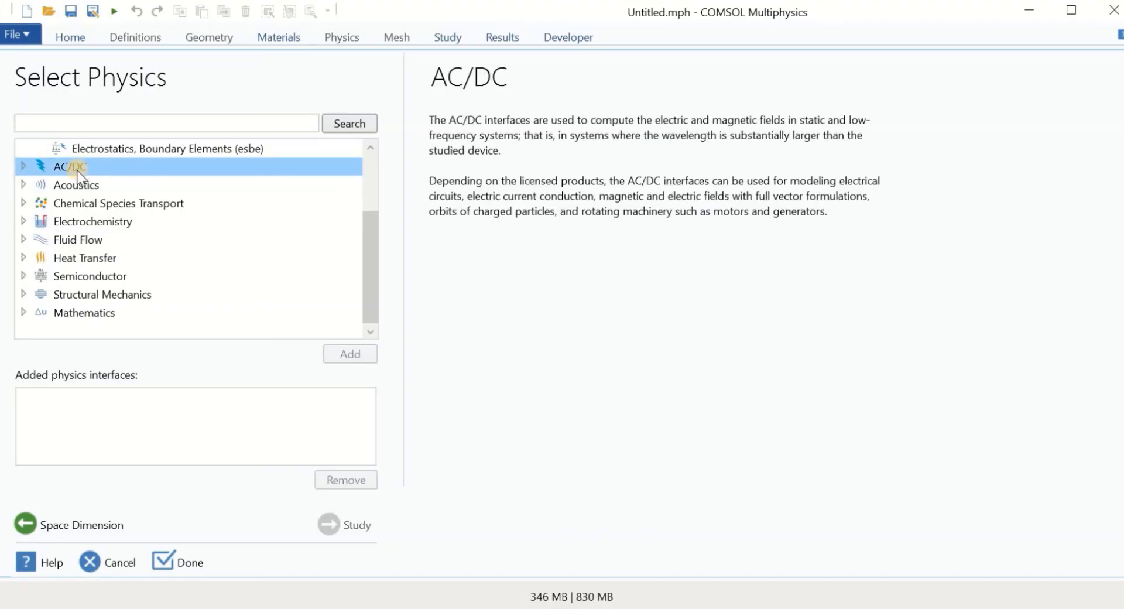
{"action": "left_click", "coordinate": [22, 166]}
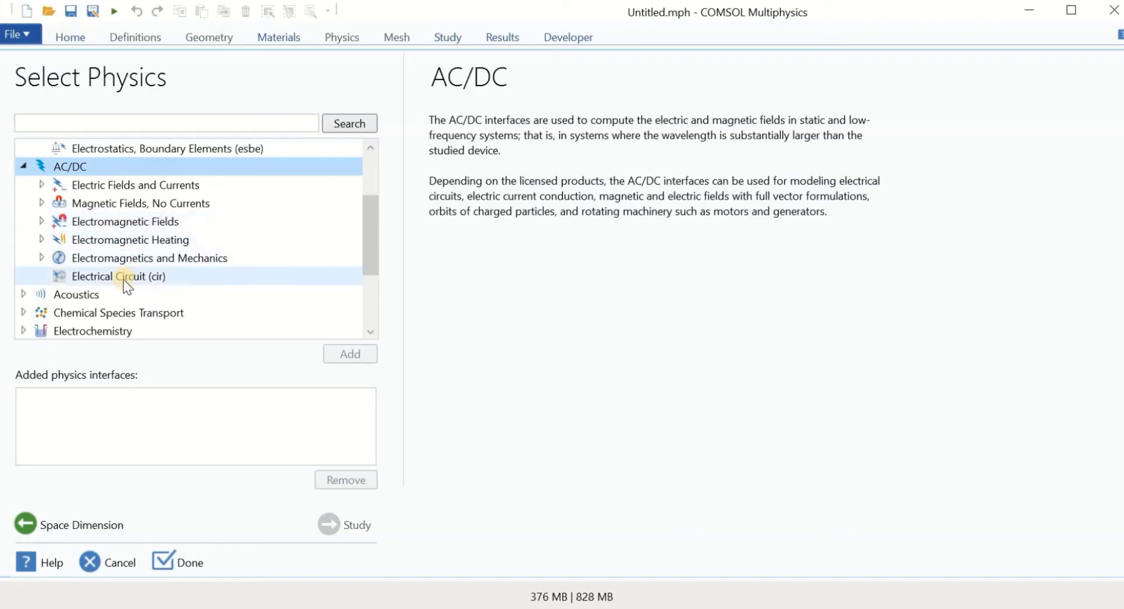
Expand Electric Fields and Currents and read the Electrostatics (es) description, highlighting Gauss' Law
{"action": "left_click", "coordinate": [41, 185]}
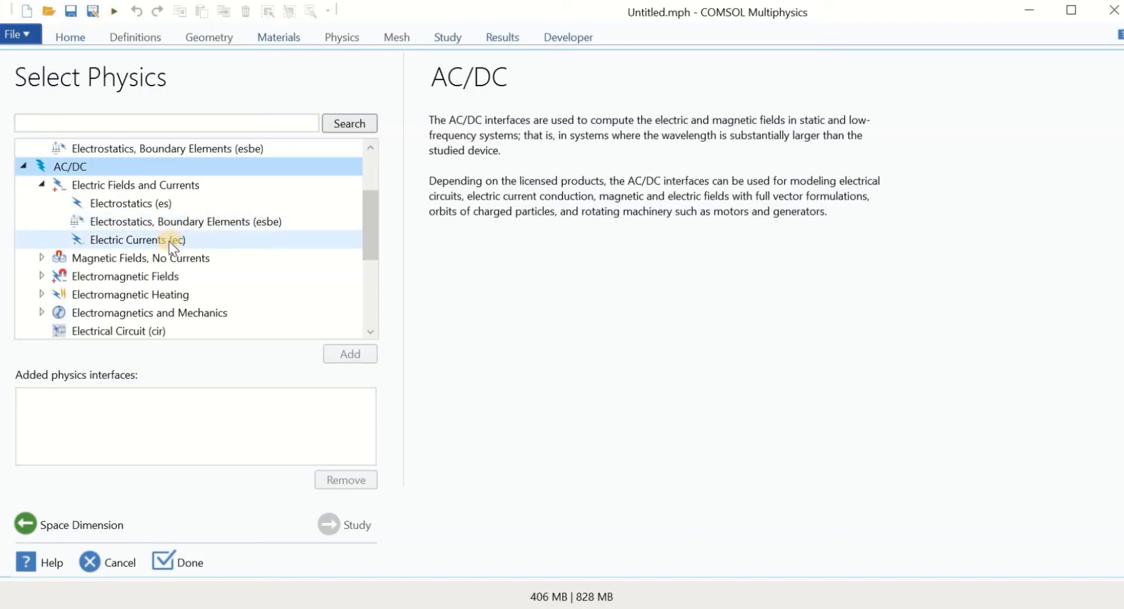
{"action": "left_click", "coordinate": [129, 203]}
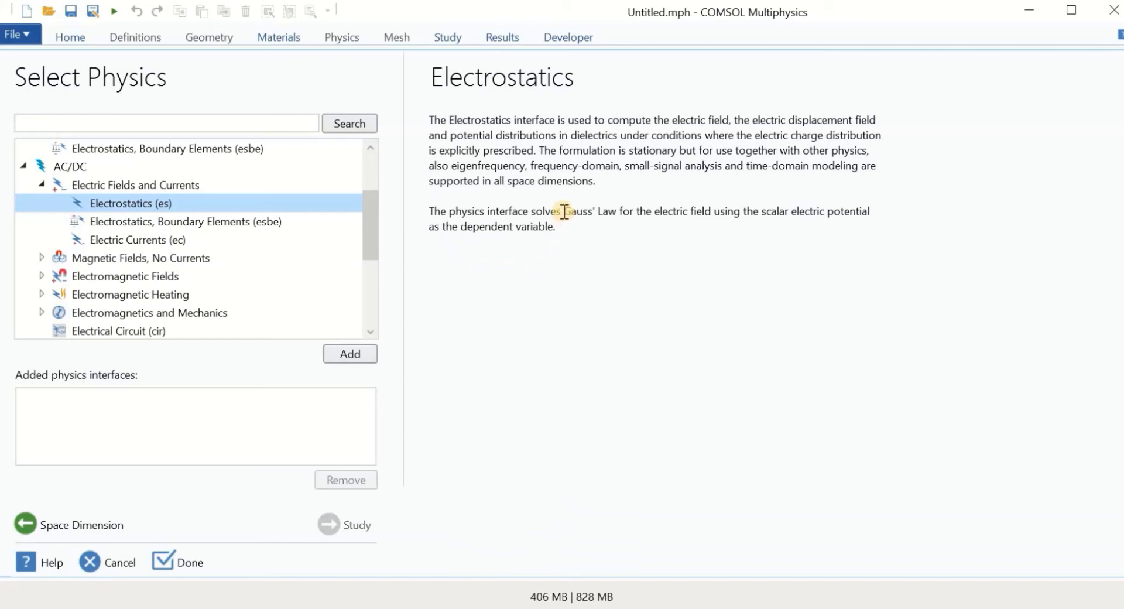
{"action": "left_click_drag", "start_coordinate": [564, 212], "coordinate": [618, 230]}
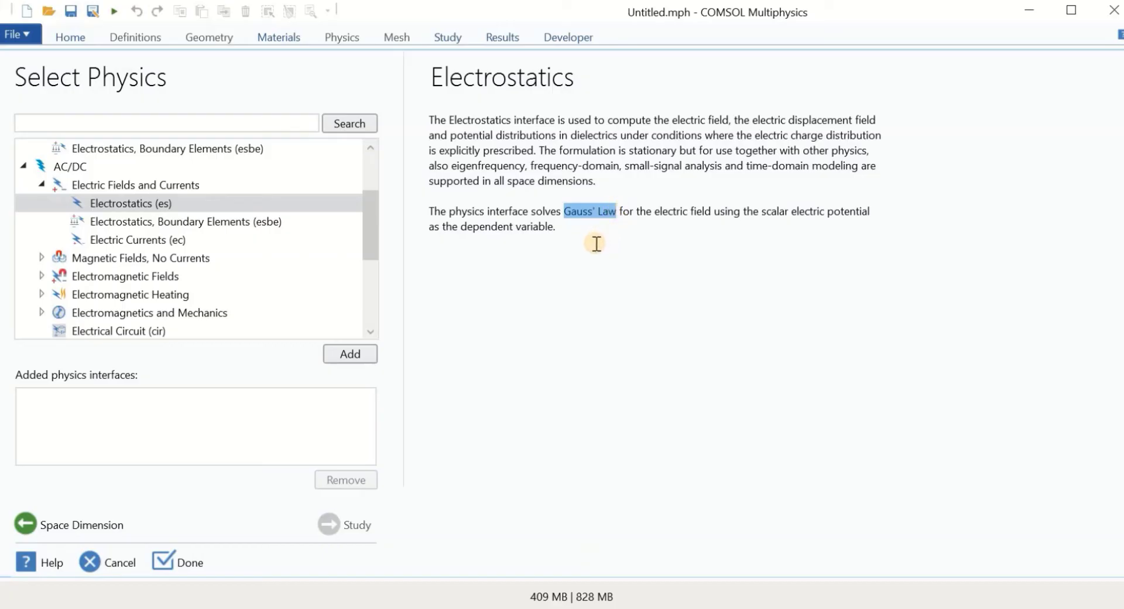
{"action": "left_click", "coordinate": [176, 203]}
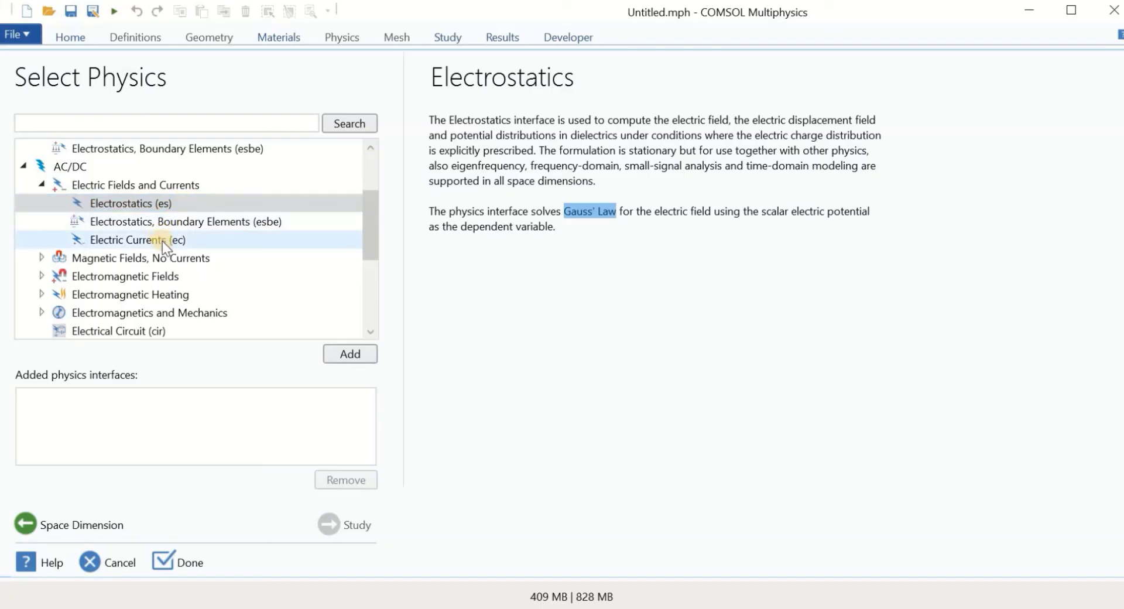
Read the Electric Currents (ec) description, highlighting Ohm's law, then collapse AC/DC
{"action": "left_click", "coordinate": [123, 241]}
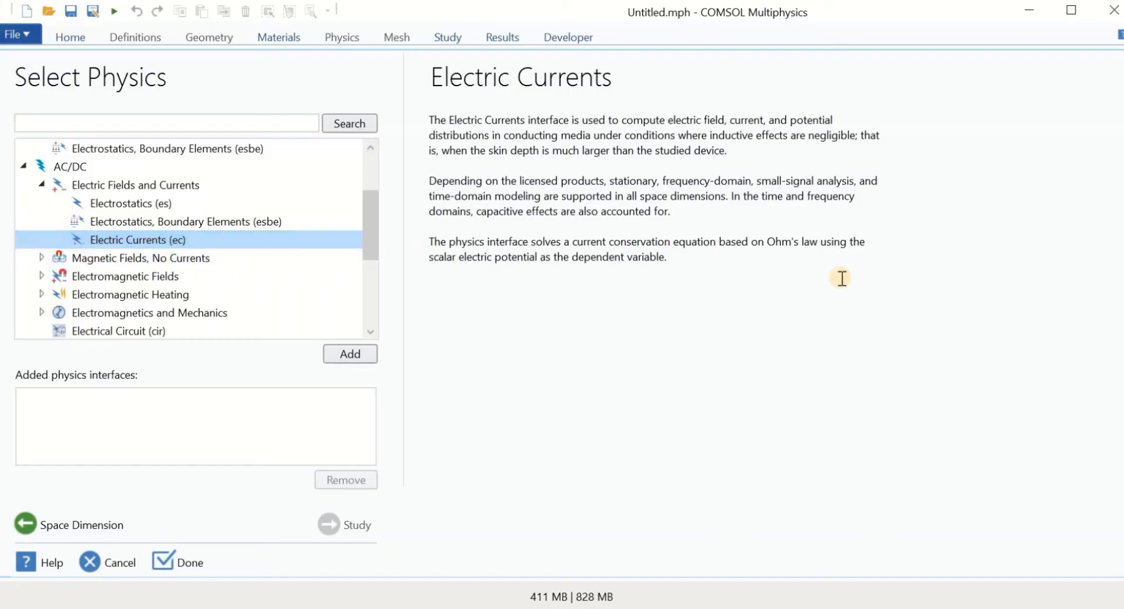
{"action": "left_click_drag", "start_coordinate": [773, 248], "coordinate": [814, 256]}
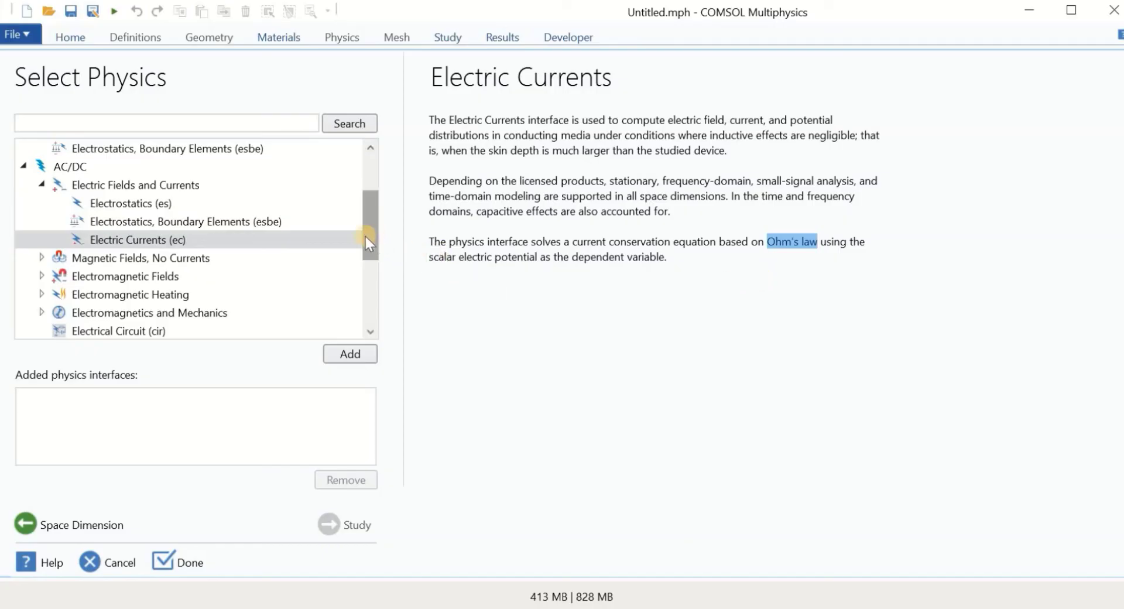
{"action": "left_click", "coordinate": [22, 167]}
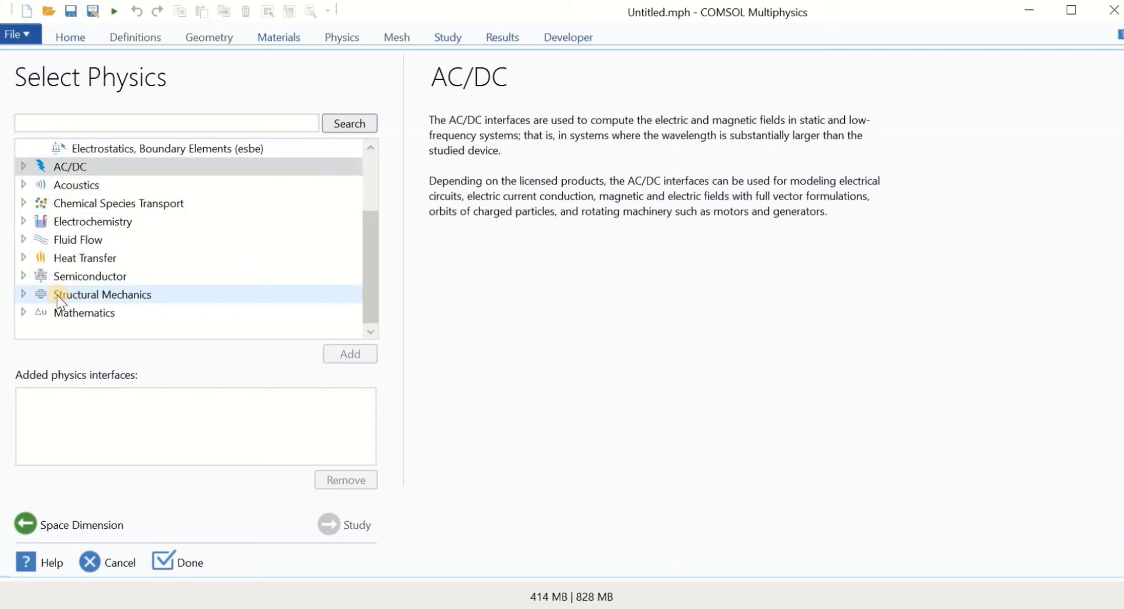
Expand Structural Mechanics, scroll through its interfaces, then collapse it with its description shown
{"action": "left_click", "coordinate": [72, 295]}
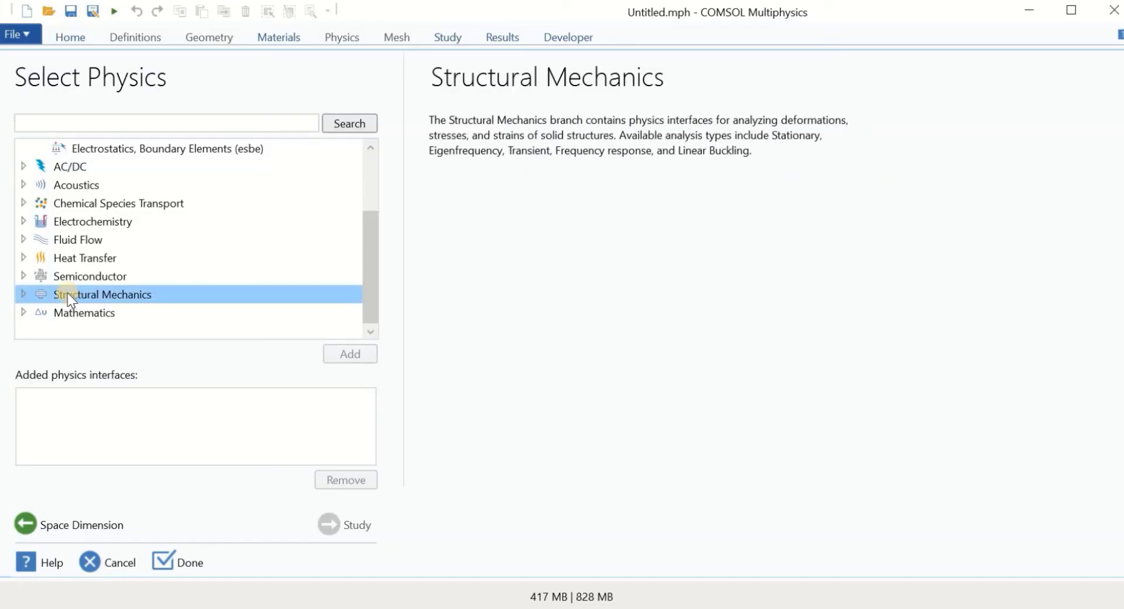
{"action": "left_click", "coordinate": [22, 294]}
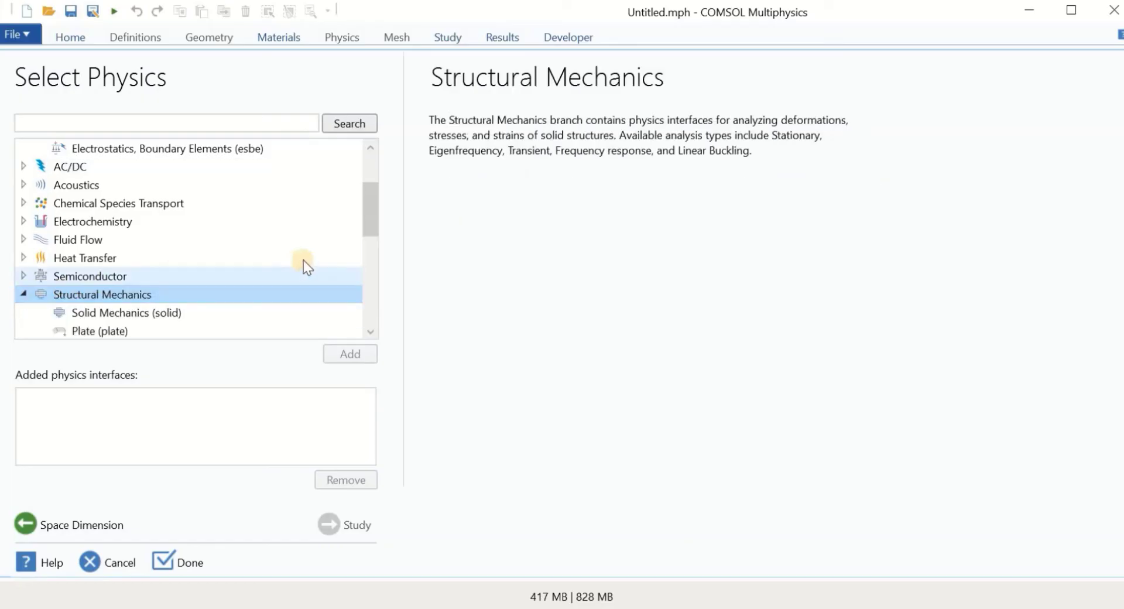
{"action": "left_click_drag", "start_coordinate": [369, 224], "coordinate": [374, 265]}
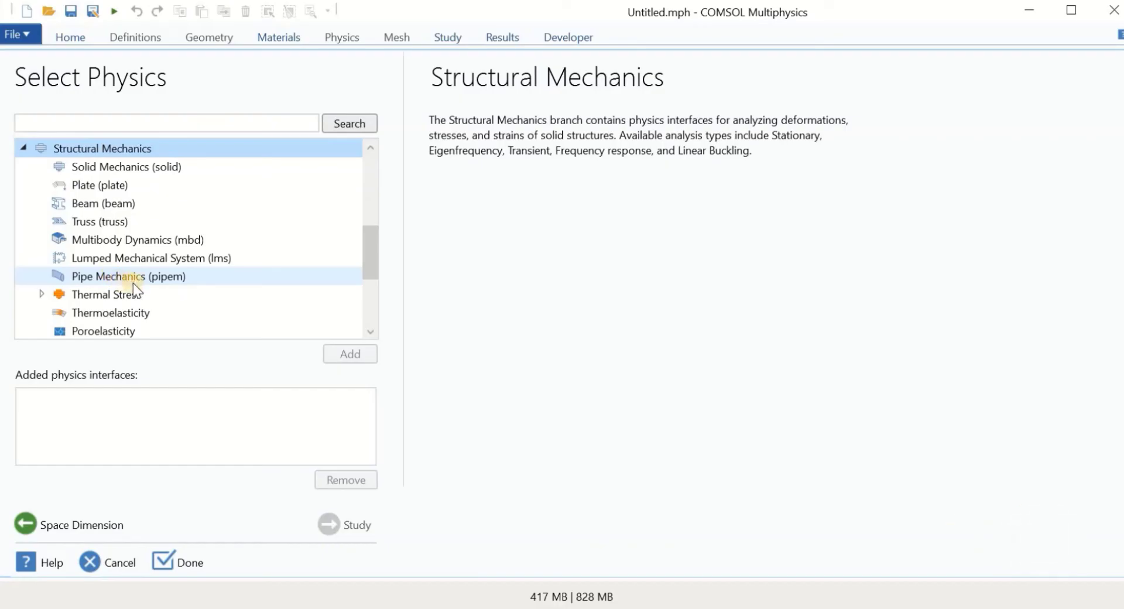
{"action": "left_click_drag", "start_coordinate": [371, 269], "coordinate": [378, 329]}
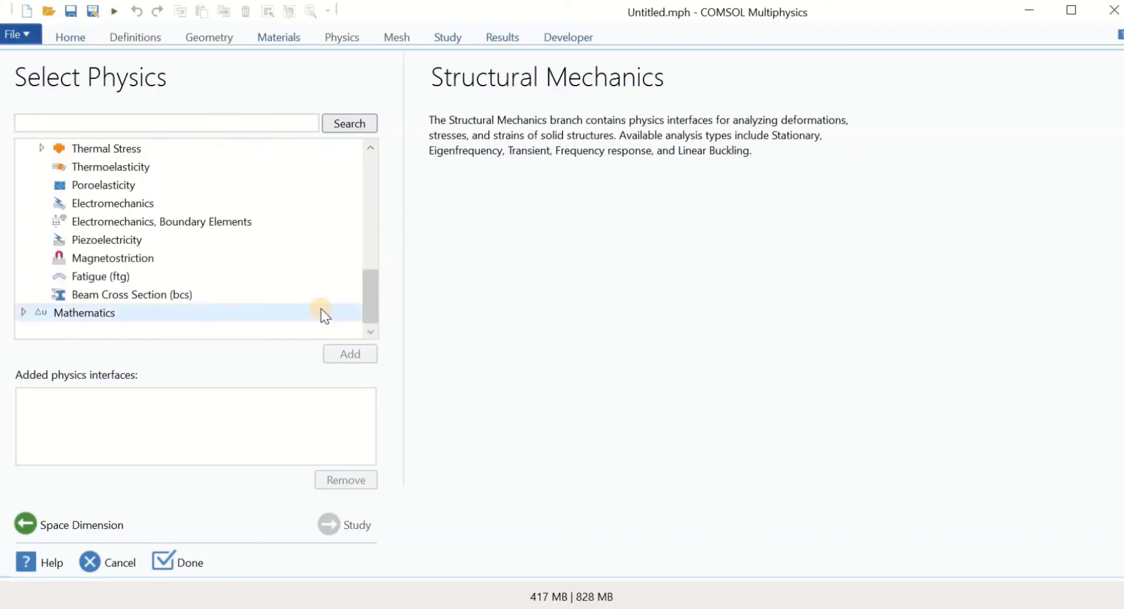
{"action": "scroll", "coordinate": [217, 278], "scroll_direction": "up", "scroll_amount": 2}
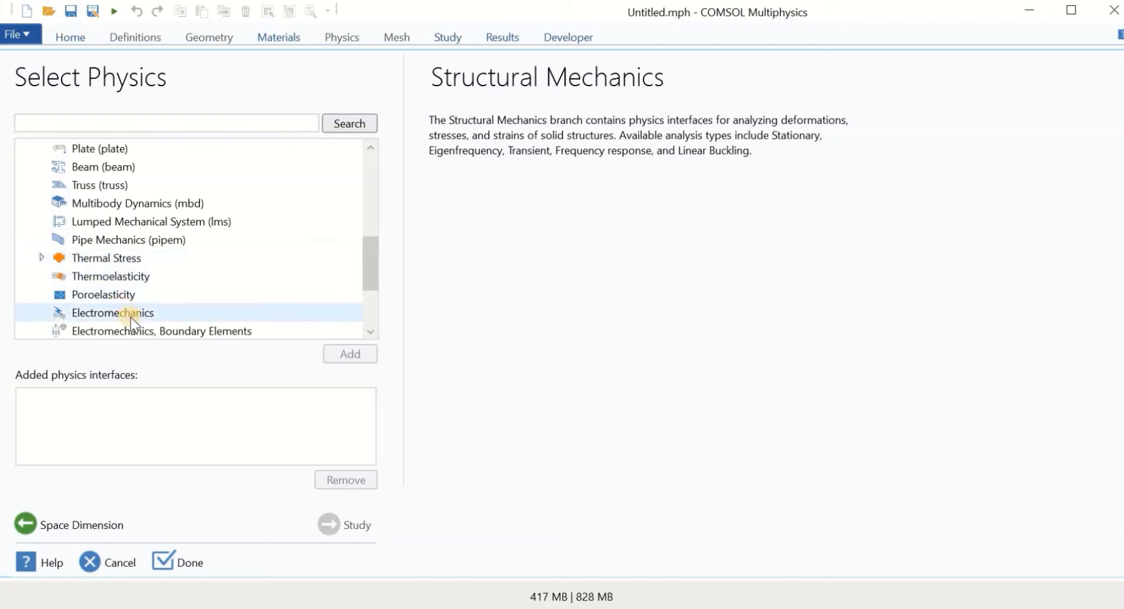
{"action": "left_click_drag", "start_coordinate": [372, 276], "coordinate": [370, 233]}
{"action": "scroll", "coordinate": [369, 233], "scroll_direction": "up", "scroll_amount": 1}
{"action": "left_click", "coordinate": [23, 276]}
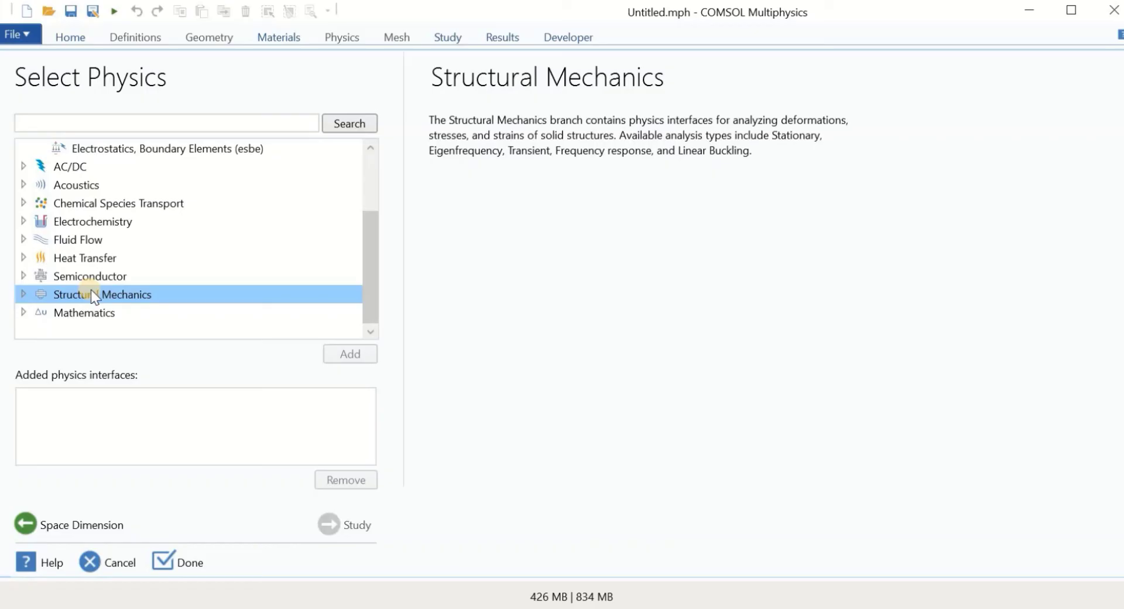
Add Electrostatics (es) from AC/DC > Electric Fields and Currents to the model
{"action": "left_click", "coordinate": [23, 166]}
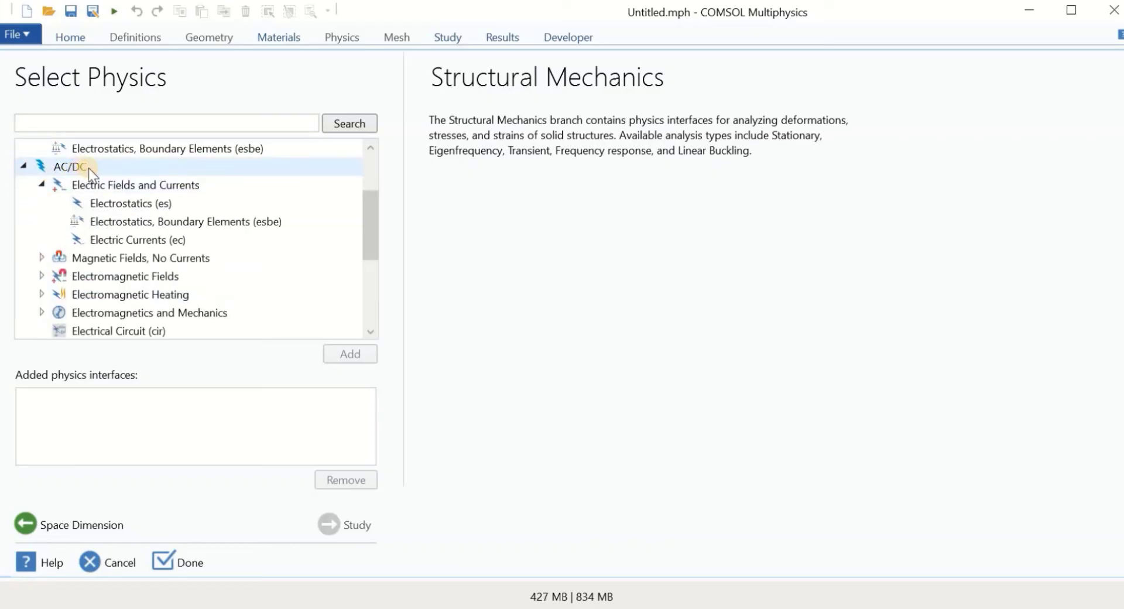
{"action": "left_click", "coordinate": [121, 203]}
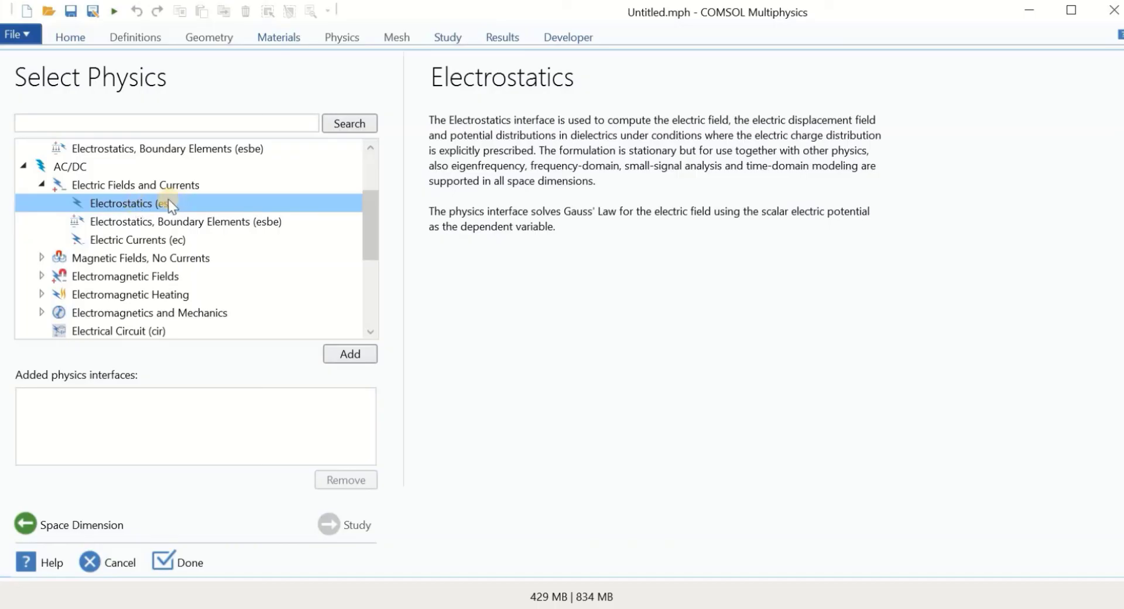
{"action": "left_click", "coordinate": [351, 354]}
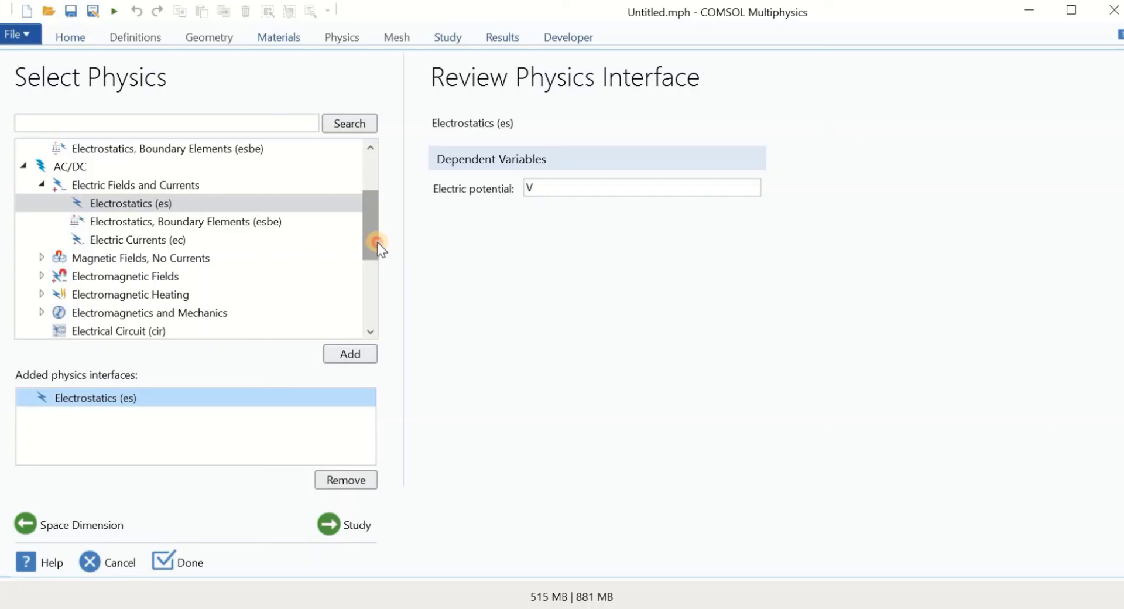
{"action": "left_click_drag", "start_coordinate": [377, 243], "coordinate": [404, 337]}
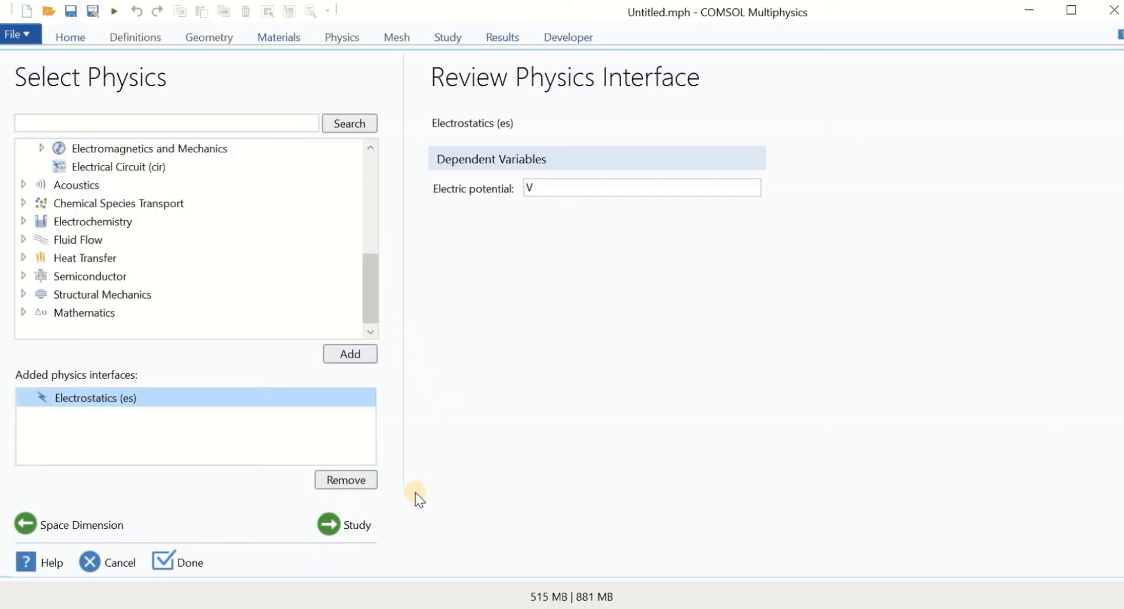
Move to study selection and add the Stationary study from General Studies
{"action": "left_click", "coordinate": [335, 525]}
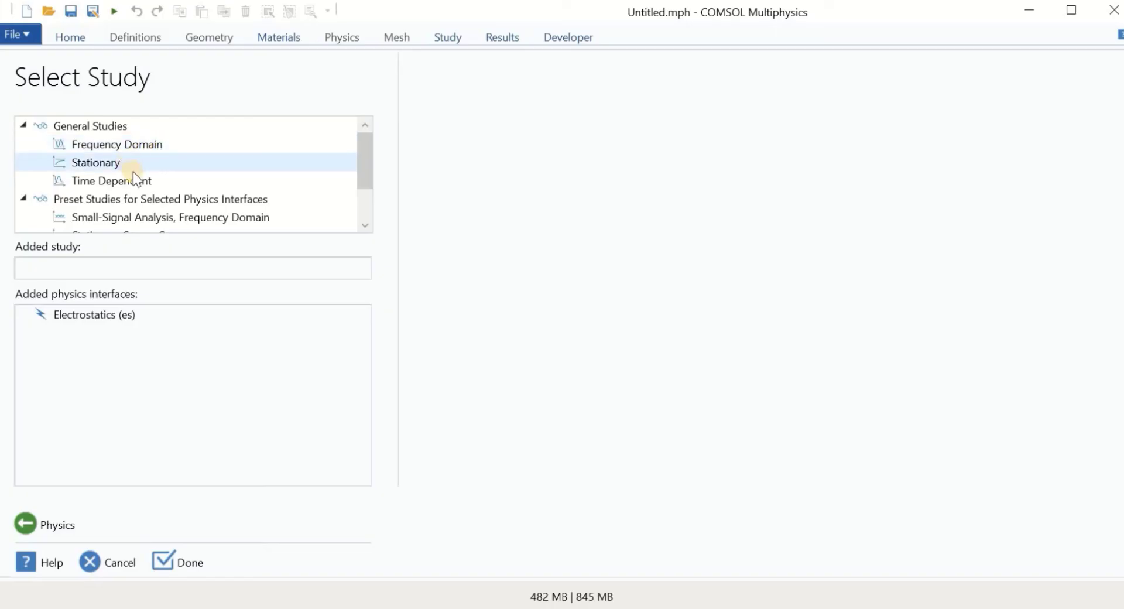
{"action": "left_click", "coordinate": [367, 197]}
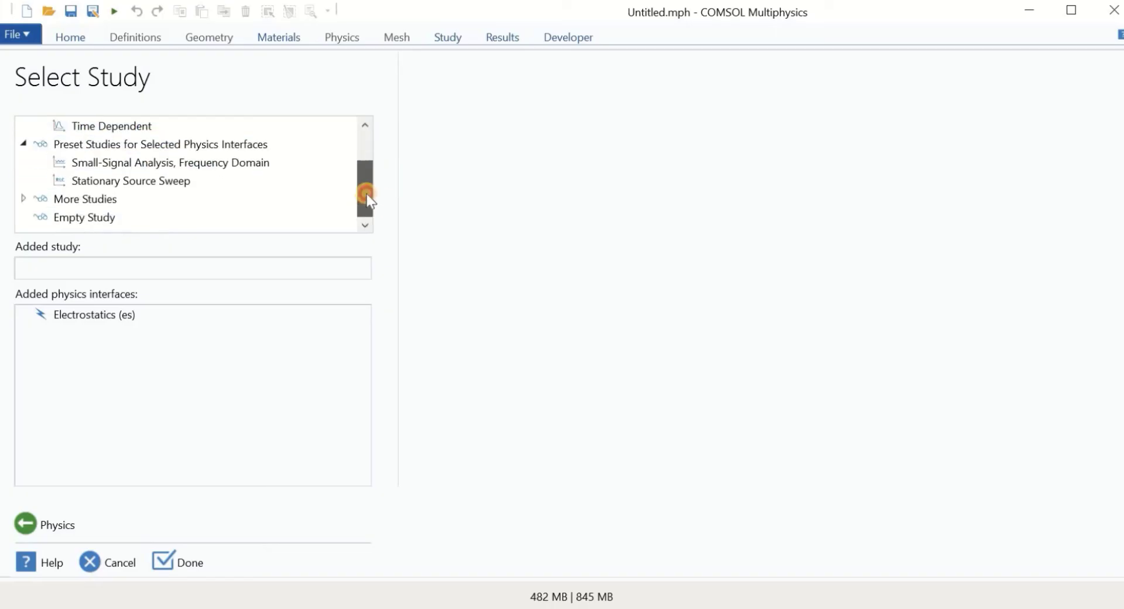
{"action": "left_click_drag", "start_coordinate": [367, 198], "coordinate": [103, 144]}
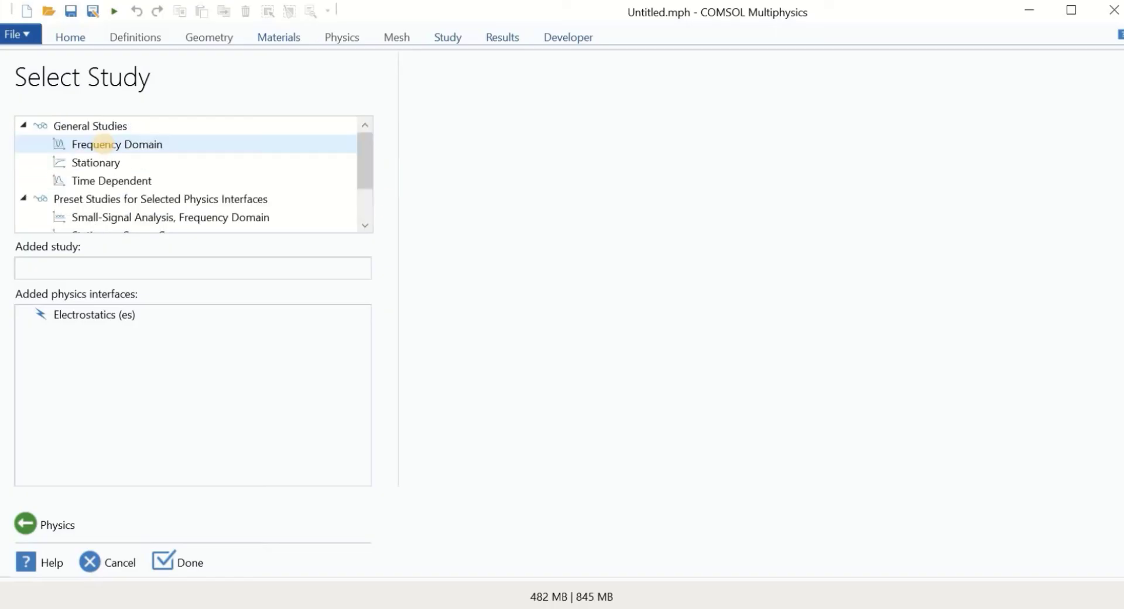
{"action": "left_click", "coordinate": [97, 163]}
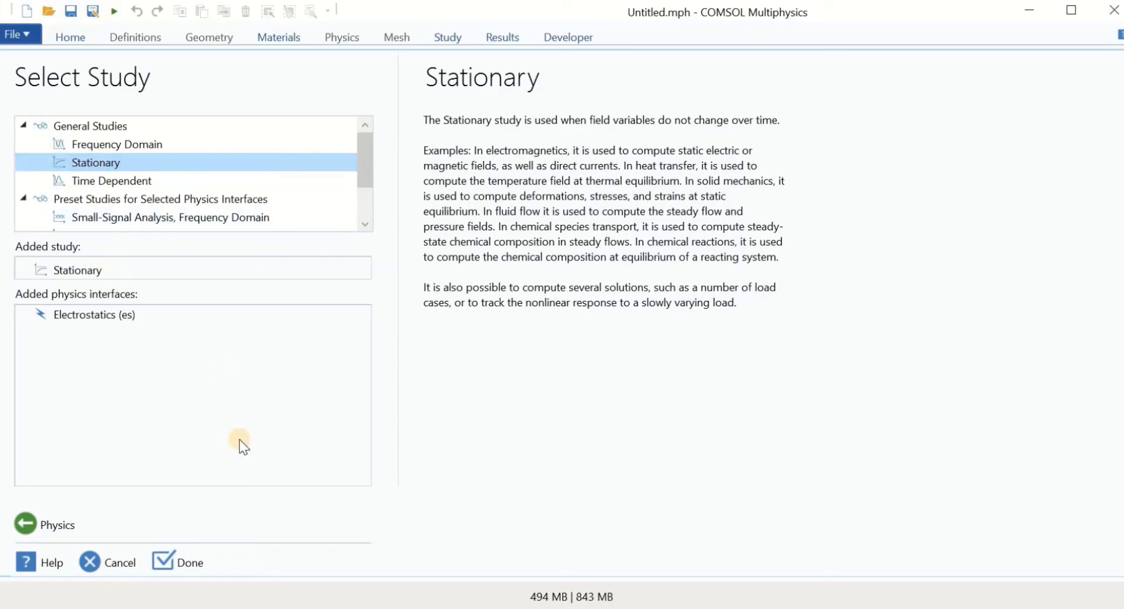
Finish the wizard to create Component 1 with Electrostatics and a Stationary study
{"action": "left_click", "coordinate": [182, 562]}
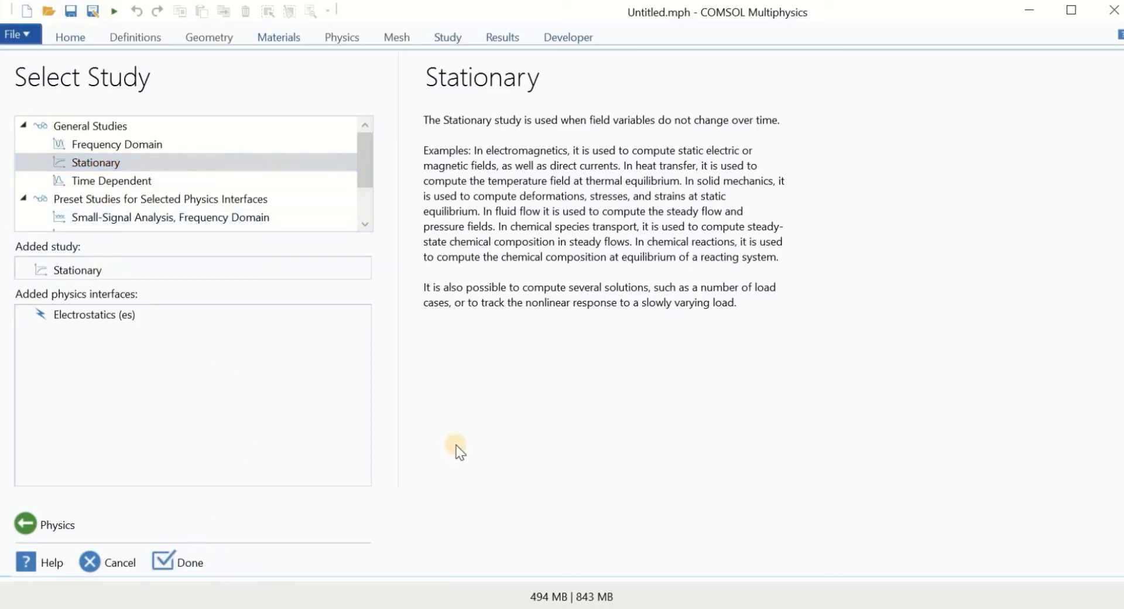